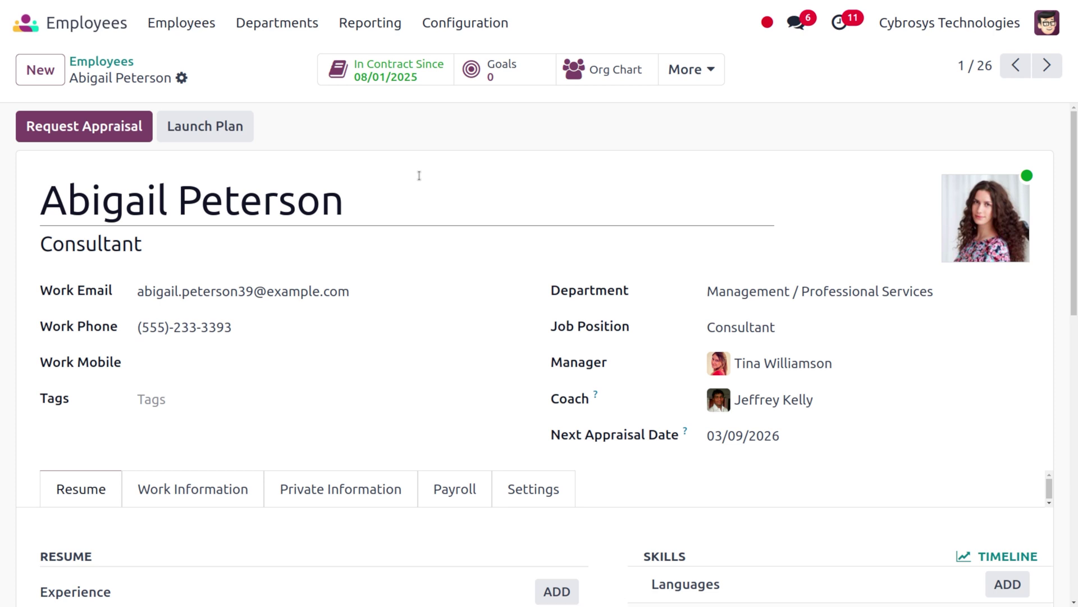
- Review the employee's contract: $6,500 monthly wage, Worker structure, 08/01/2025 to 11/09/2025
{"action": "left_click", "coordinate": [376, 81]}
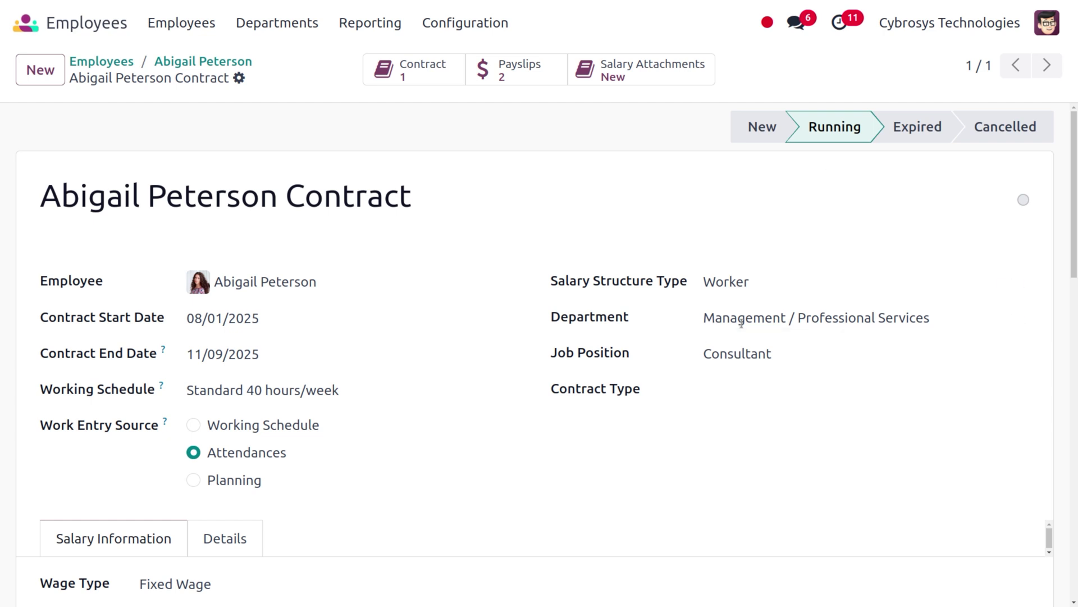
{"action": "scroll", "coordinate": [504, 388], "scroll_direction": "down", "scroll_amount": 5}
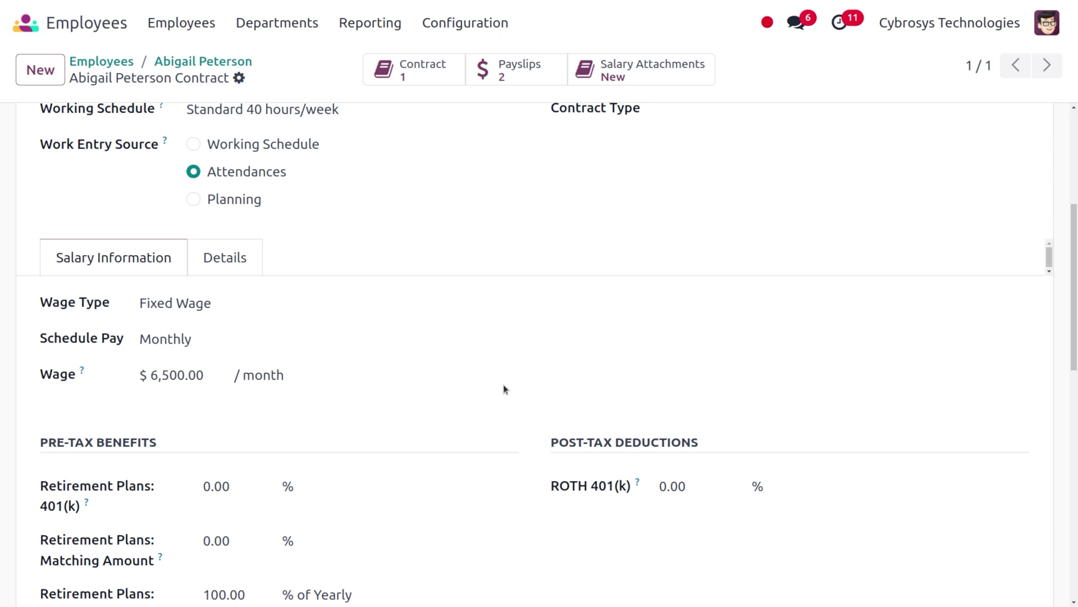
{"action": "scroll", "coordinate": [503, 384], "scroll_direction": "up", "scroll_amount": 5}
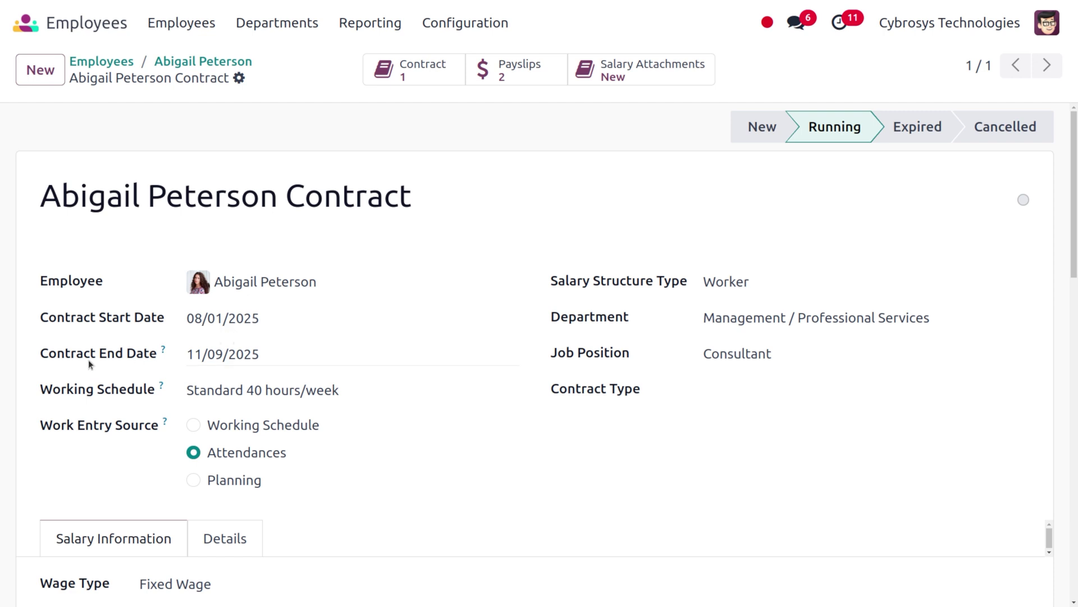
- Change the contract end date to 12/31/2025, save it, and confirm the 08/01/2025 start date
{"action": "left_click", "coordinate": [220, 360]}
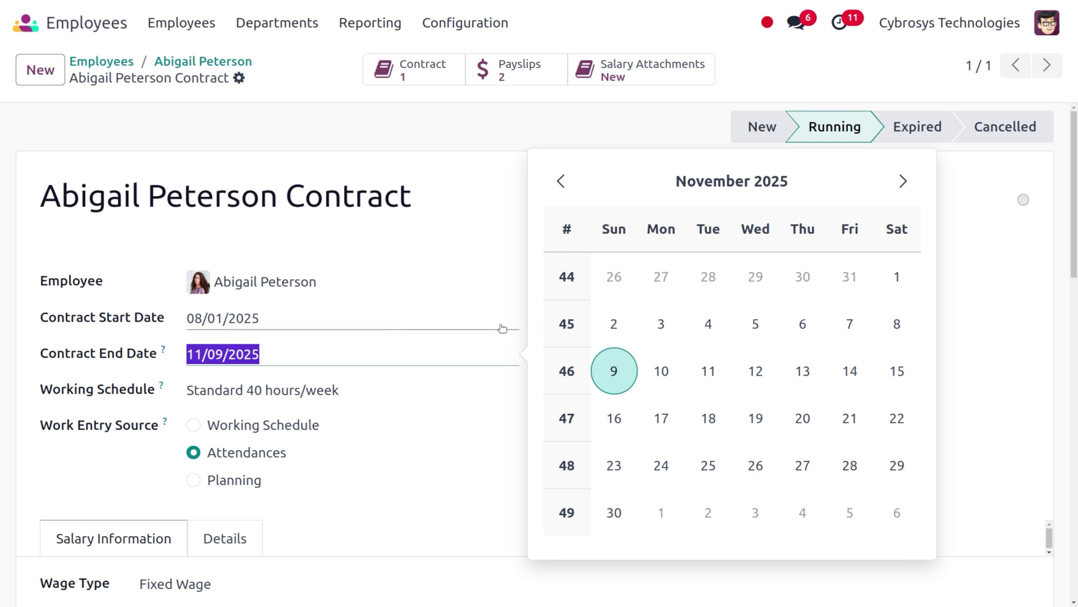
{"action": "left_click", "coordinate": [910, 189]}
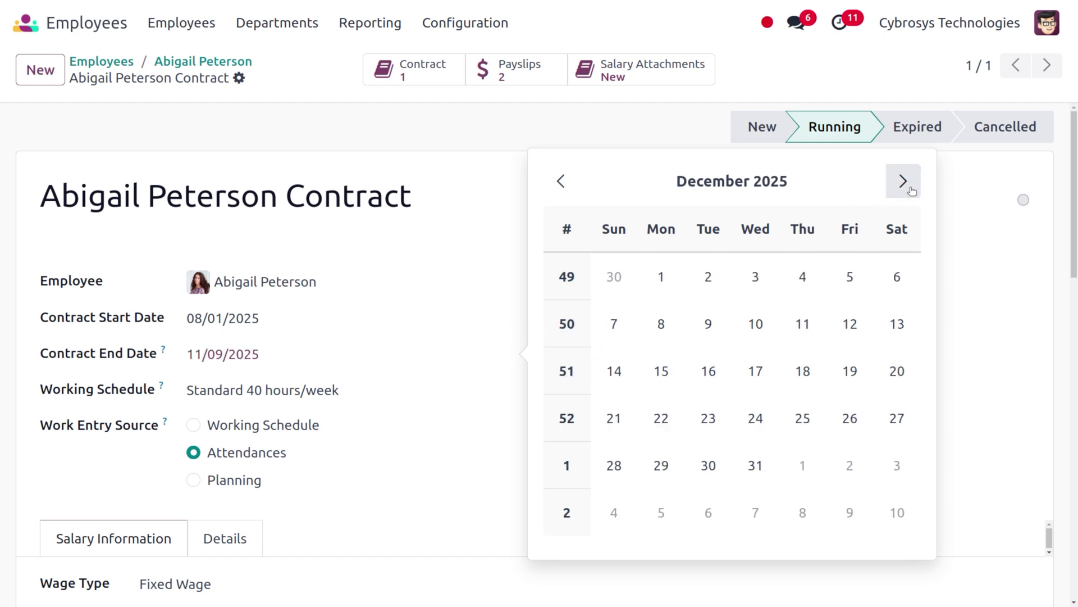
{"action": "left_click", "coordinate": [752, 483]}
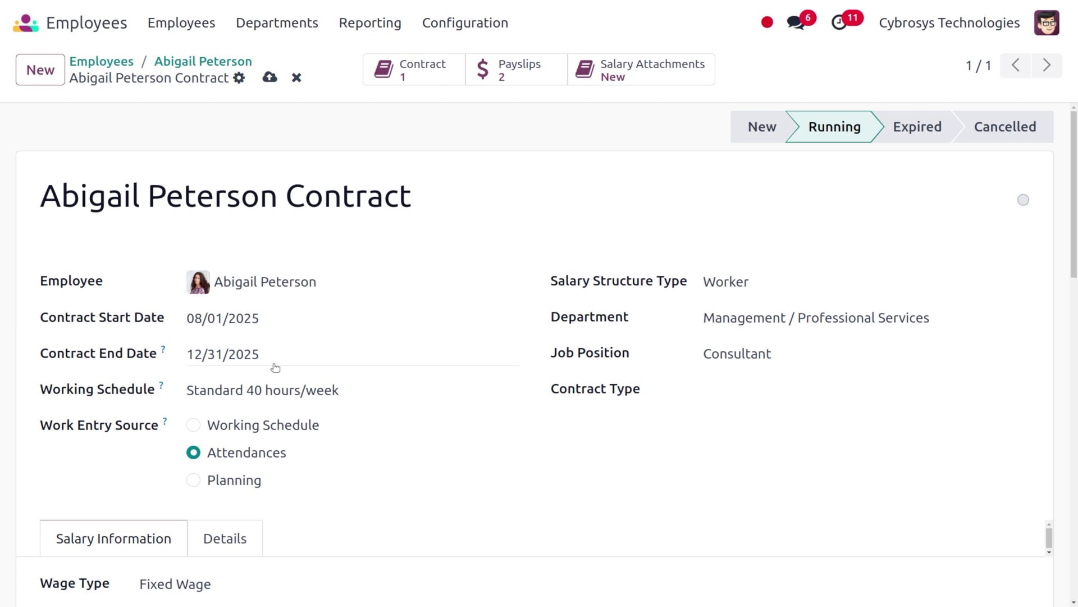
{"action": "left_click", "coordinate": [269, 78]}
{"action": "left_click", "coordinate": [254, 318]}
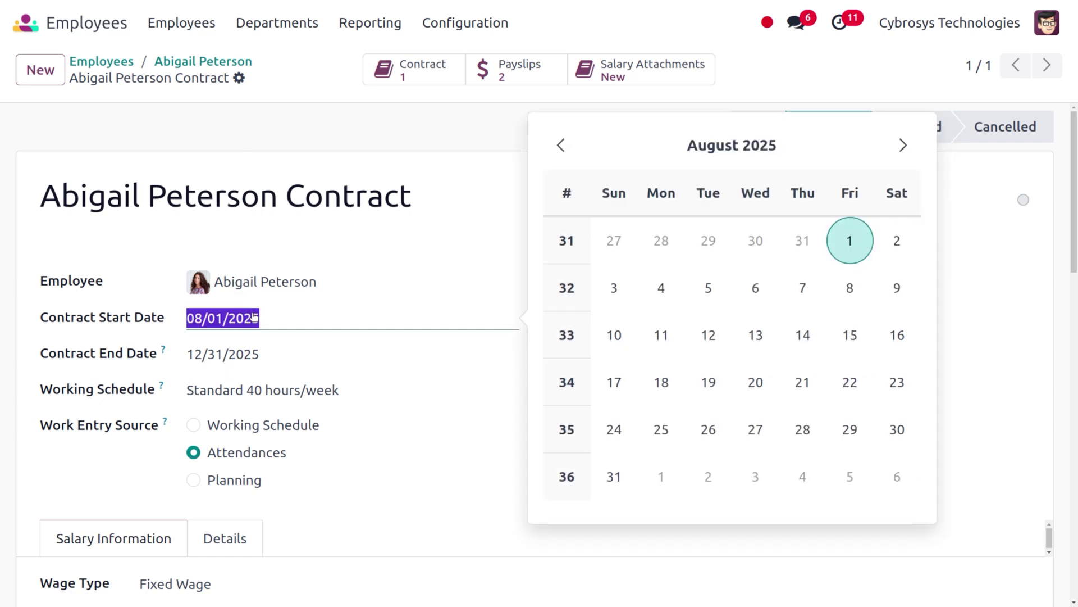
{"action": "left_click", "coordinate": [473, 122]}
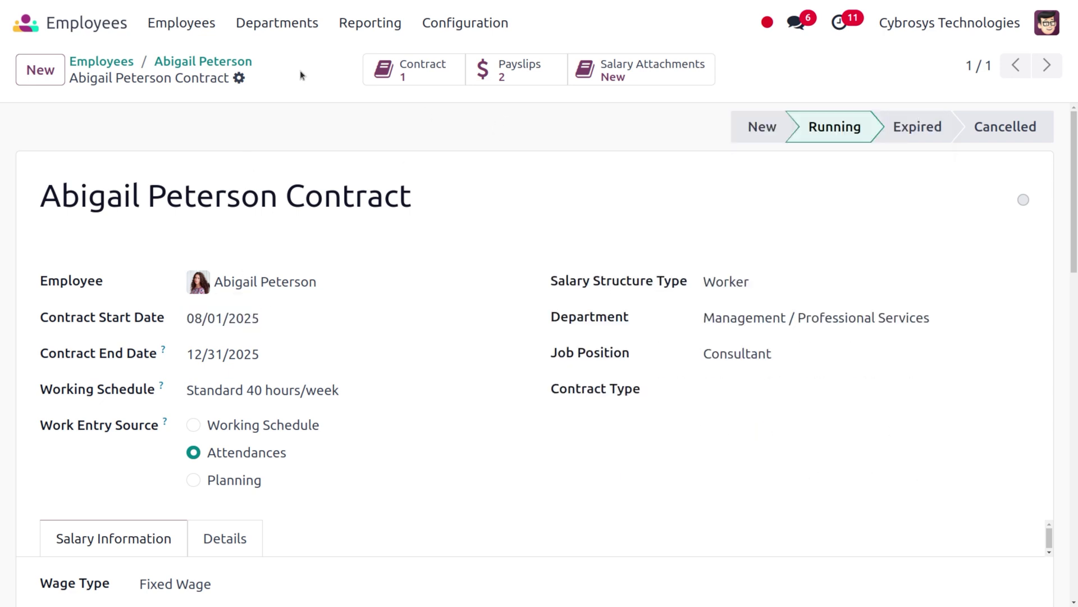
- Open the Attendances app from the home screen with the 'att' search
{"action": "left_click", "coordinate": [32, 27]}
{"action": "type", "text": "att"}
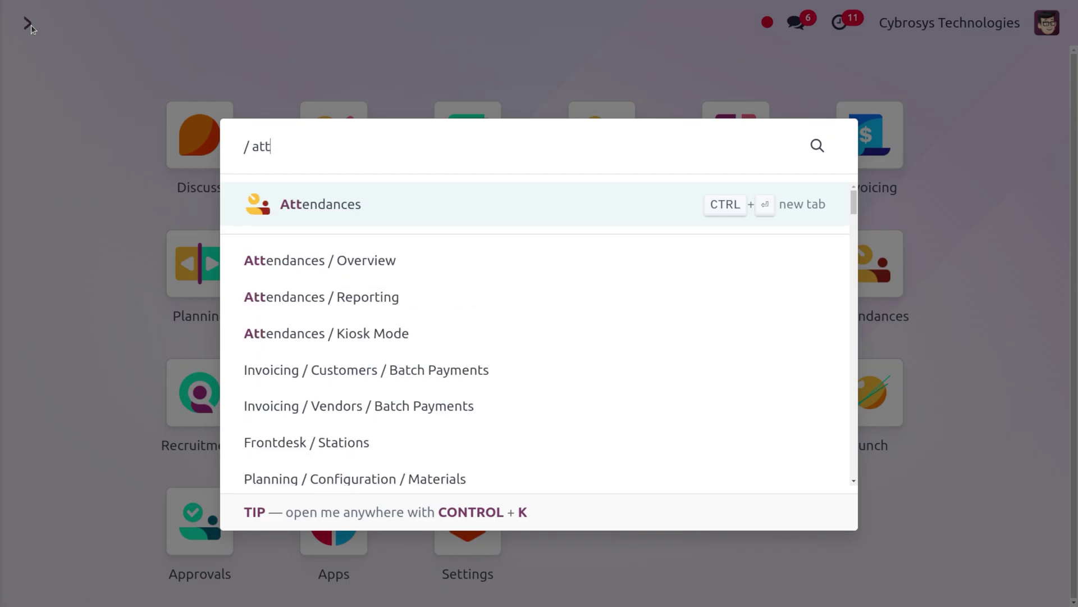
{"action": "key", "text": "Return"}
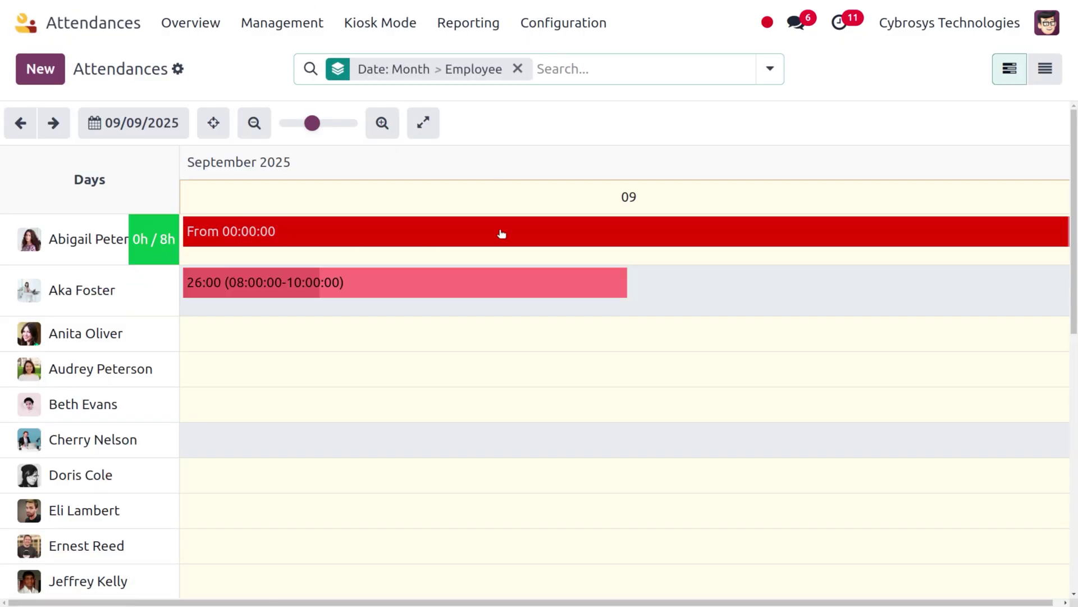
- Limit the attendance view to 08/01/2025–08/31/2025, showing 147h of 168h worked
{"action": "left_click", "coordinate": [145, 123]}
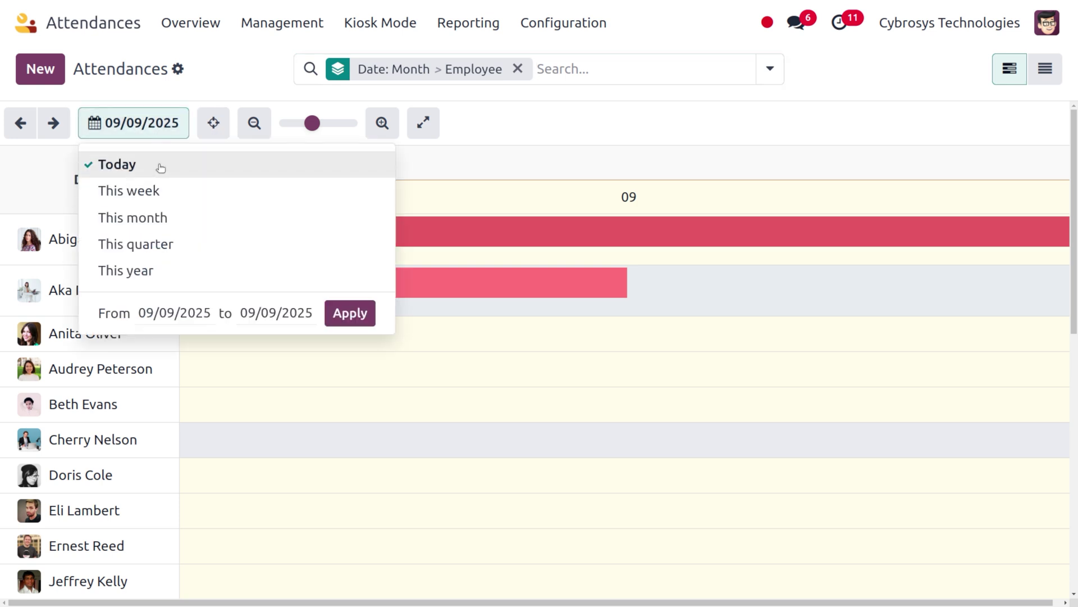
{"action": "left_click", "coordinate": [154, 318]}
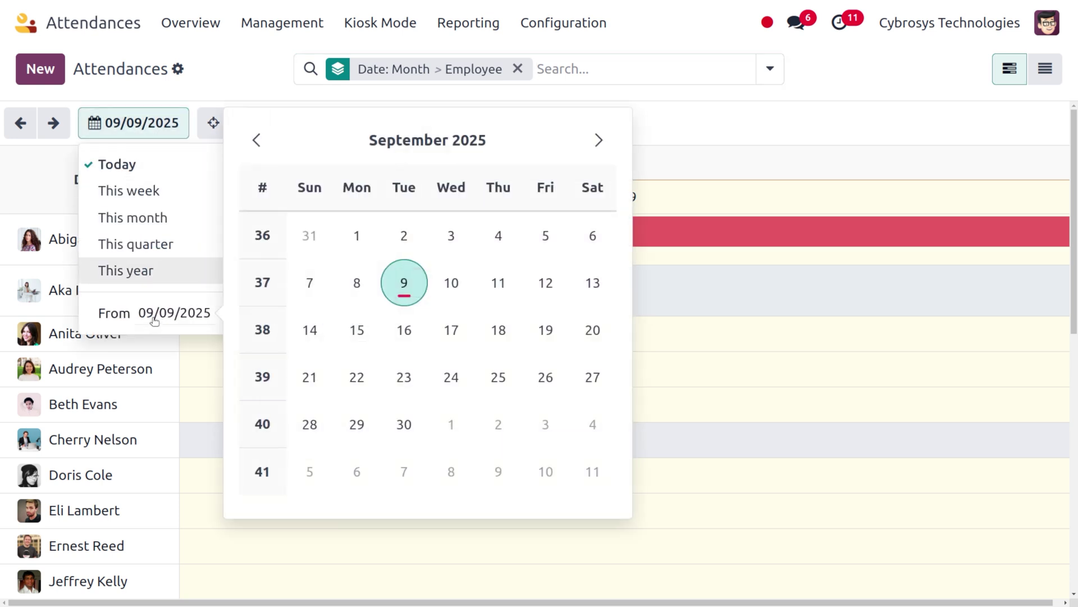
{"action": "left_click", "coordinate": [258, 140]}
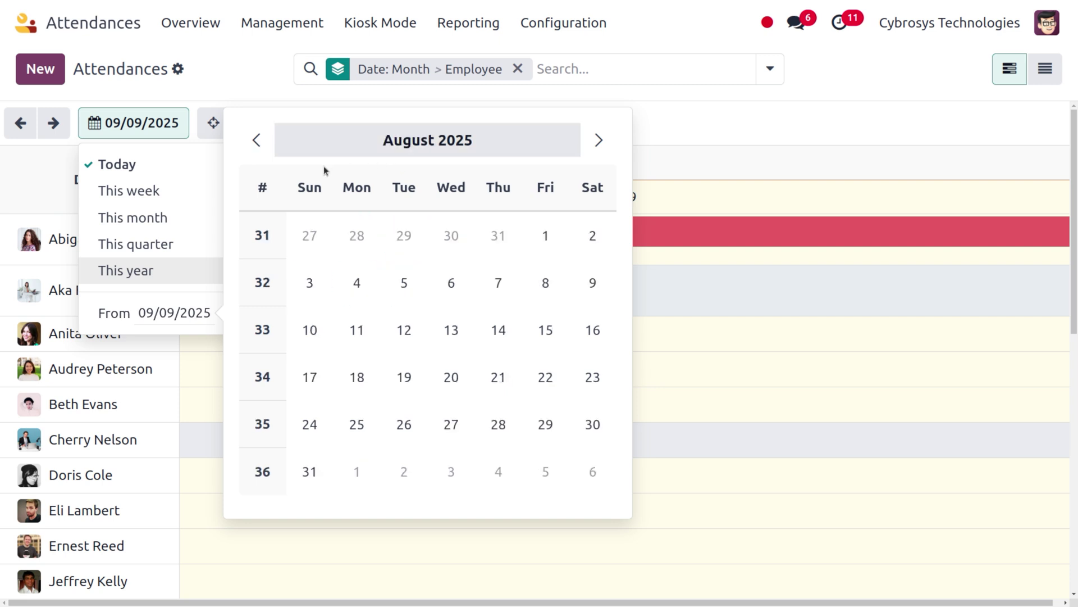
{"action": "left_click", "coordinate": [540, 248]}
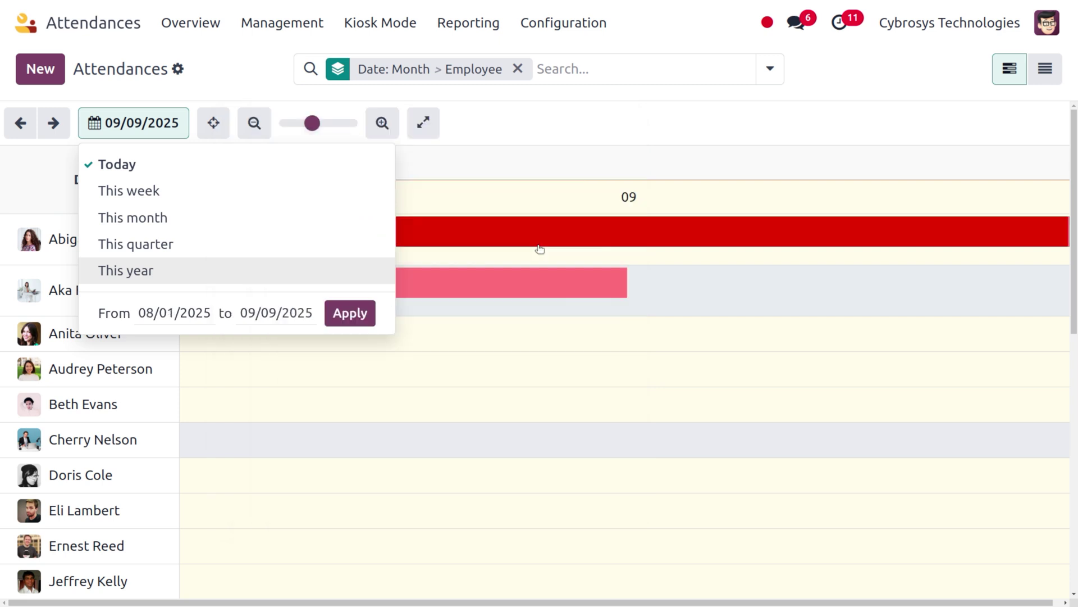
{"action": "left_click", "coordinate": [270, 308]}
{"action": "left_click", "coordinate": [361, 142]}
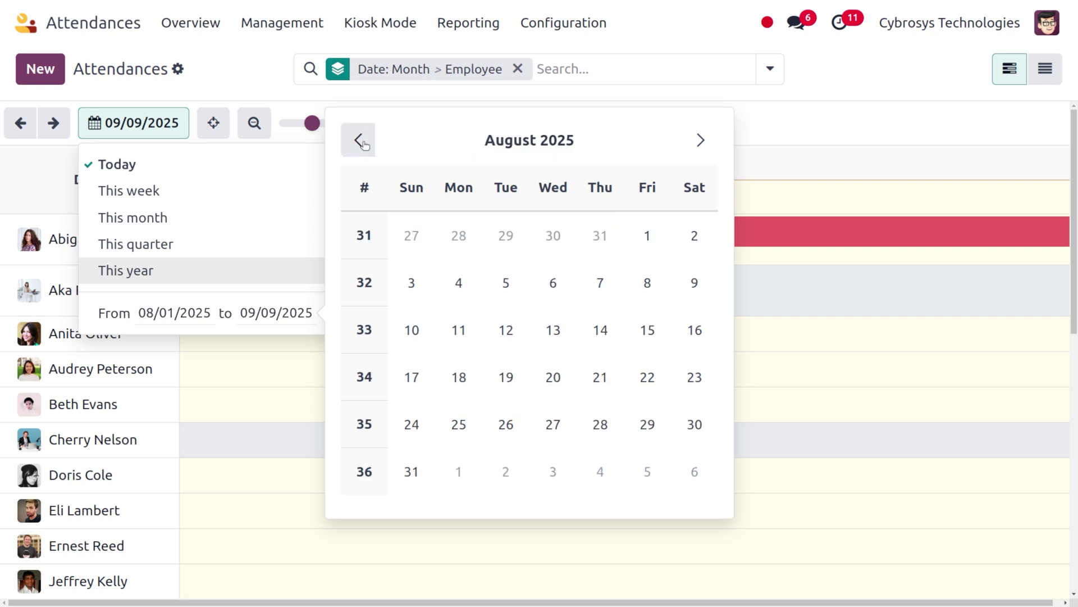
{"action": "left_click", "coordinate": [412, 471]}
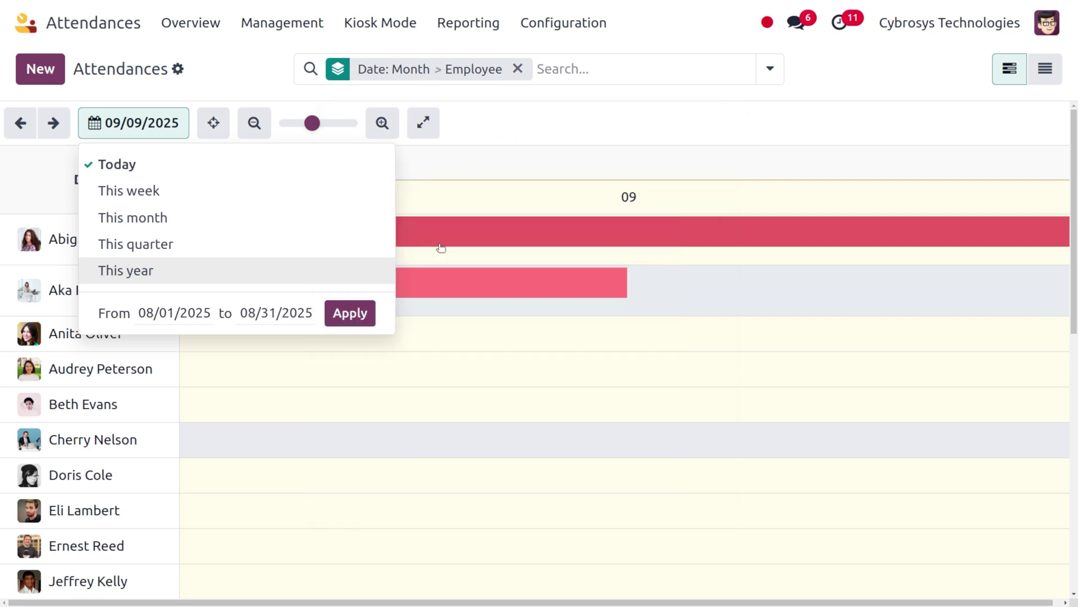
{"action": "left_click", "coordinate": [351, 312]}
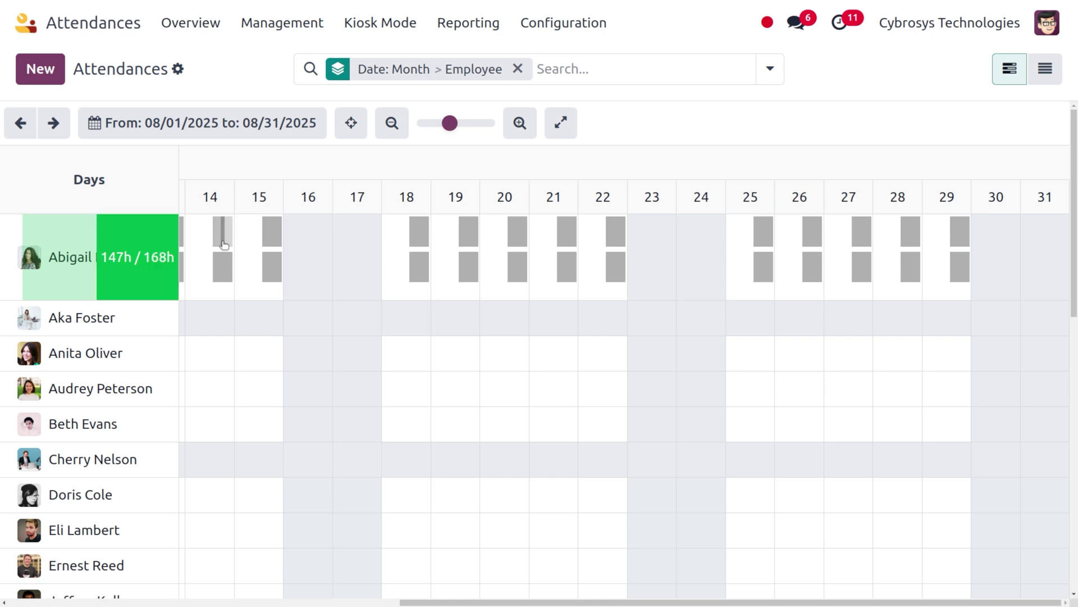
- Inspect the employee's 1 August attendance entry, then search the apps for 'pay'
{"action": "scroll", "coordinate": [221, 243], "scroll_direction": "left", "scroll_amount": 10}
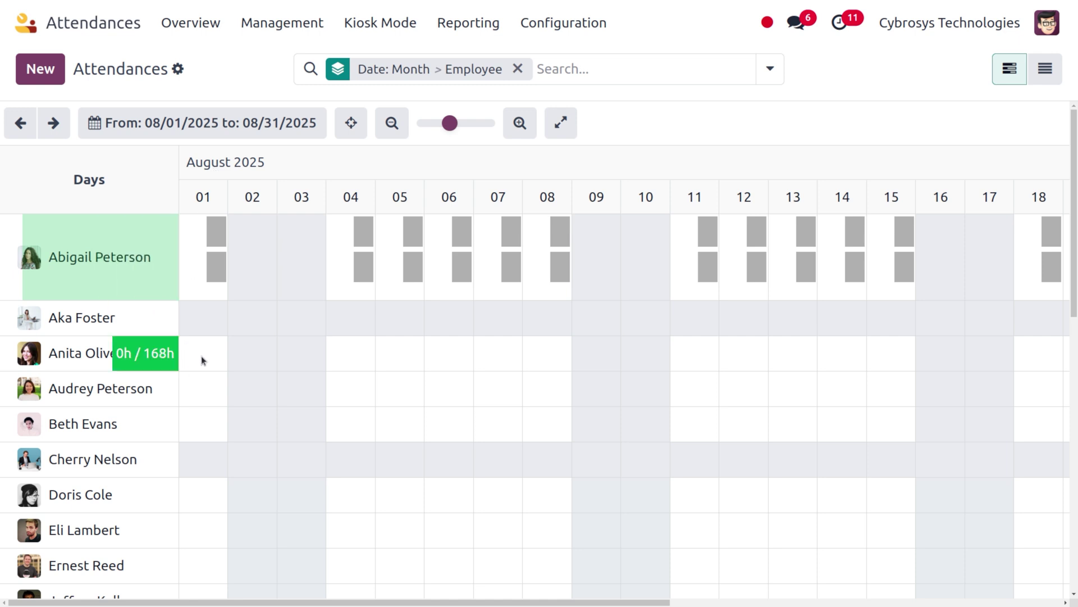
{"action": "left_click", "coordinate": [214, 240]}
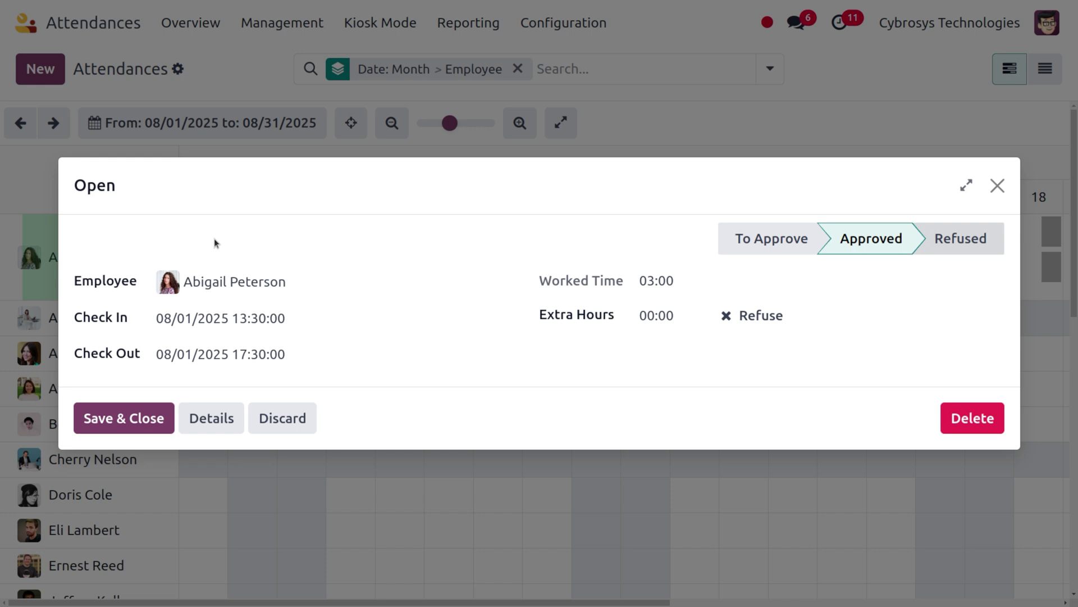
{"action": "left_click", "coordinate": [998, 185]}
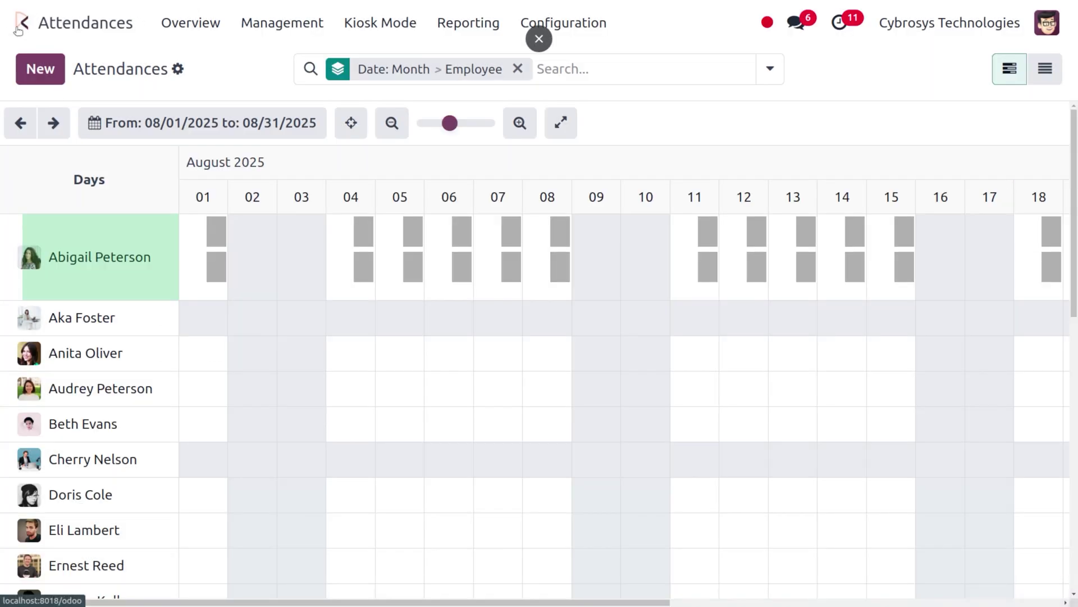
{"action": "left_click", "coordinate": [18, 28]}
{"action": "type", "text": "pay"}
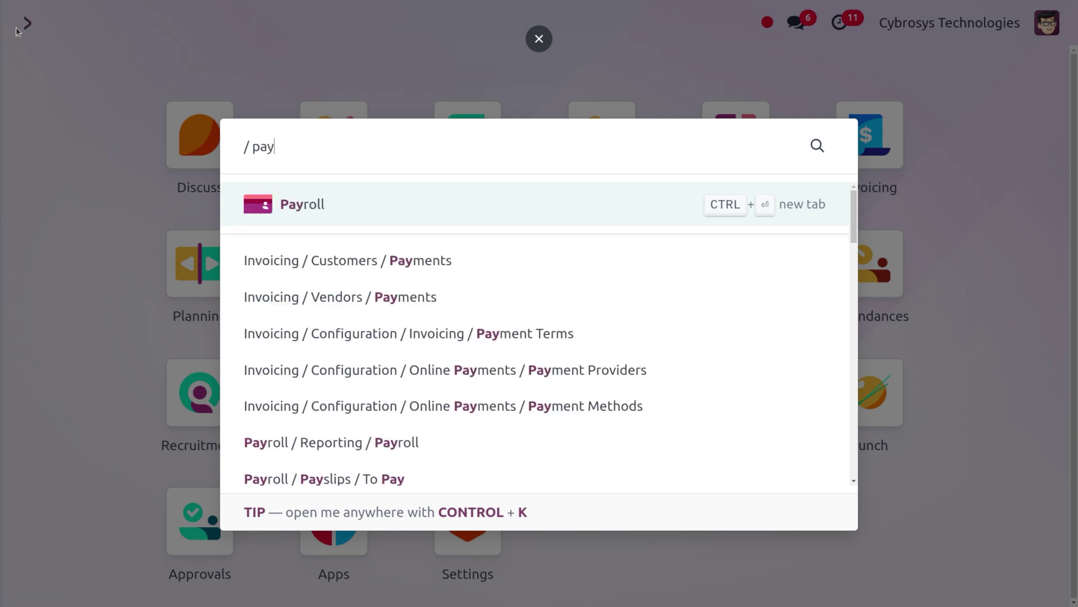
- Create a new payslip under Payslips To Pay for the employee, auto-filling the Worker Pay structure
{"action": "key", "text": "Return"}
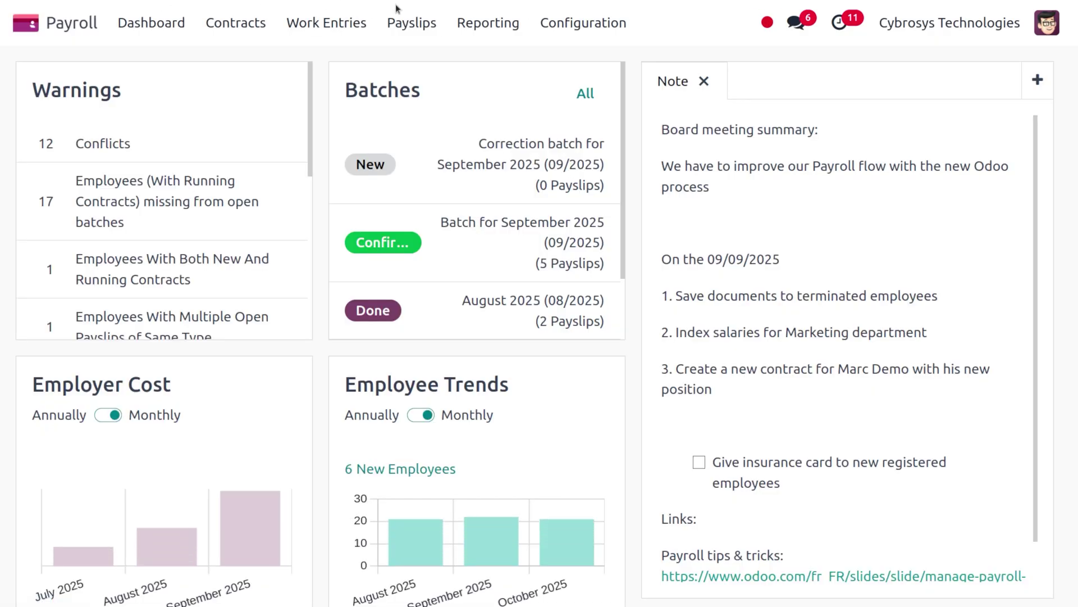
{"action": "left_click", "coordinate": [412, 20]}
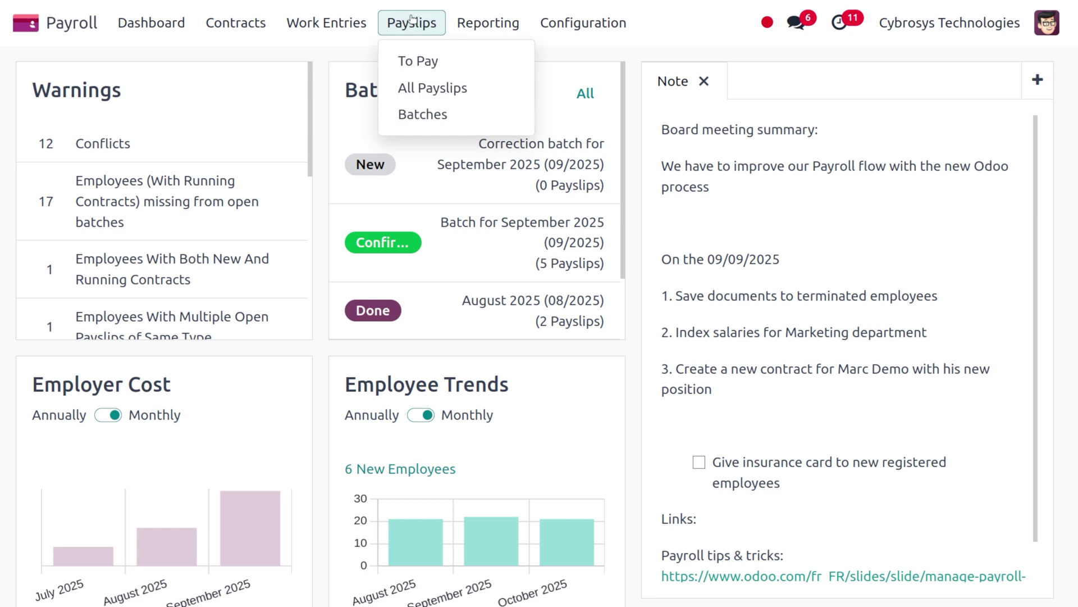
{"action": "left_click", "coordinate": [424, 64]}
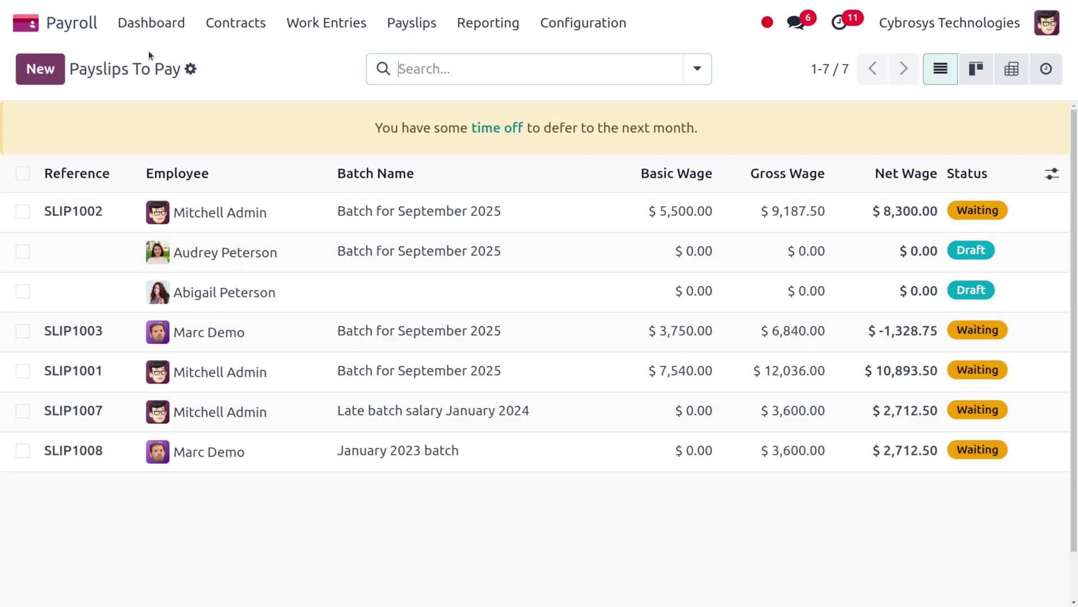
{"action": "left_click", "coordinate": [39, 67]}
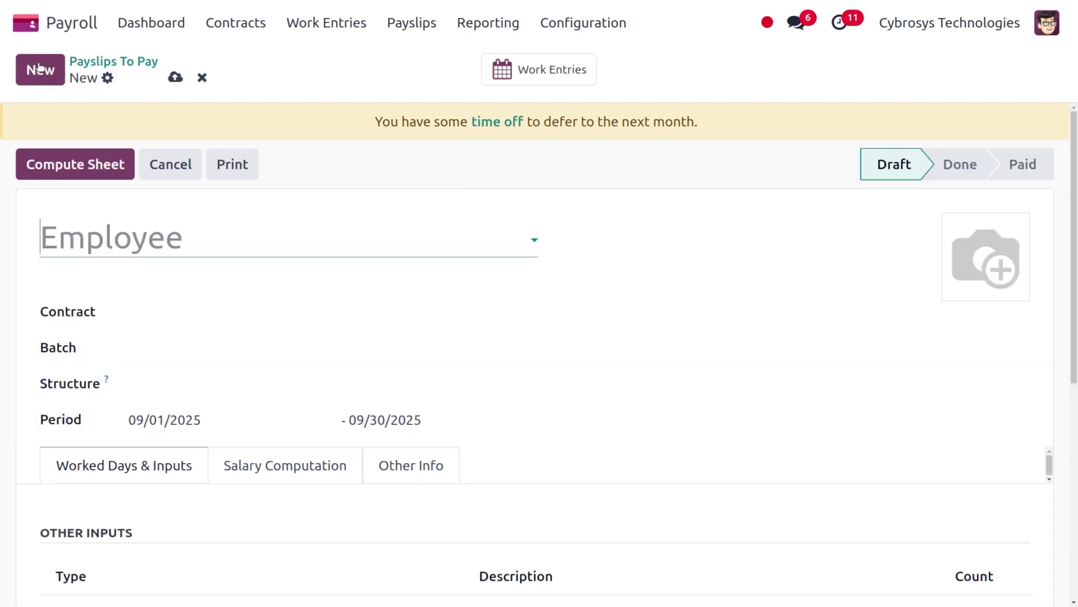
{"action": "left_click", "coordinate": [234, 232]}
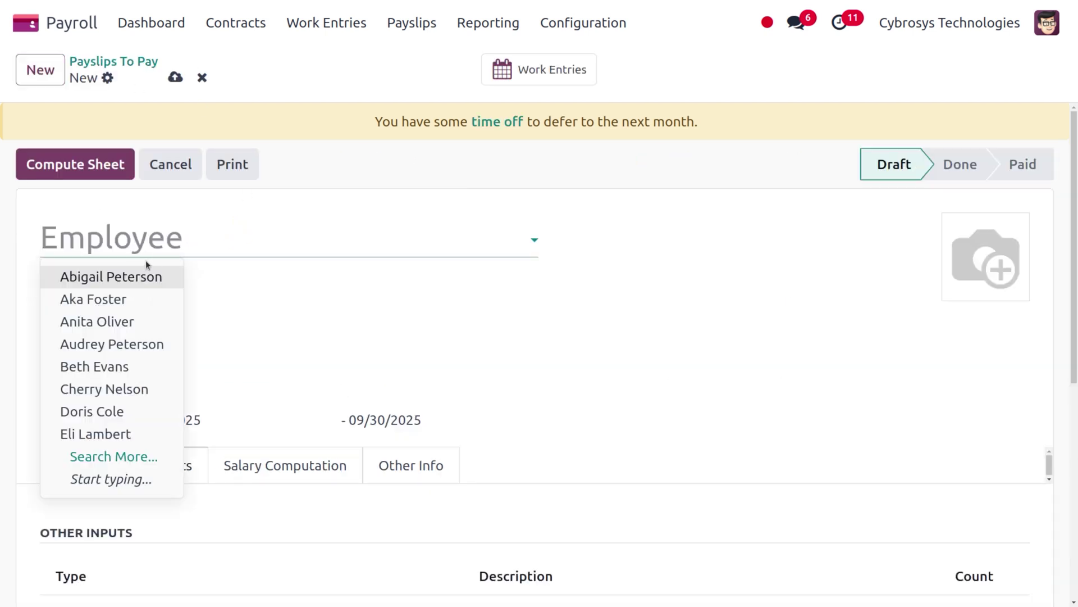
{"action": "left_click", "coordinate": [133, 276]}
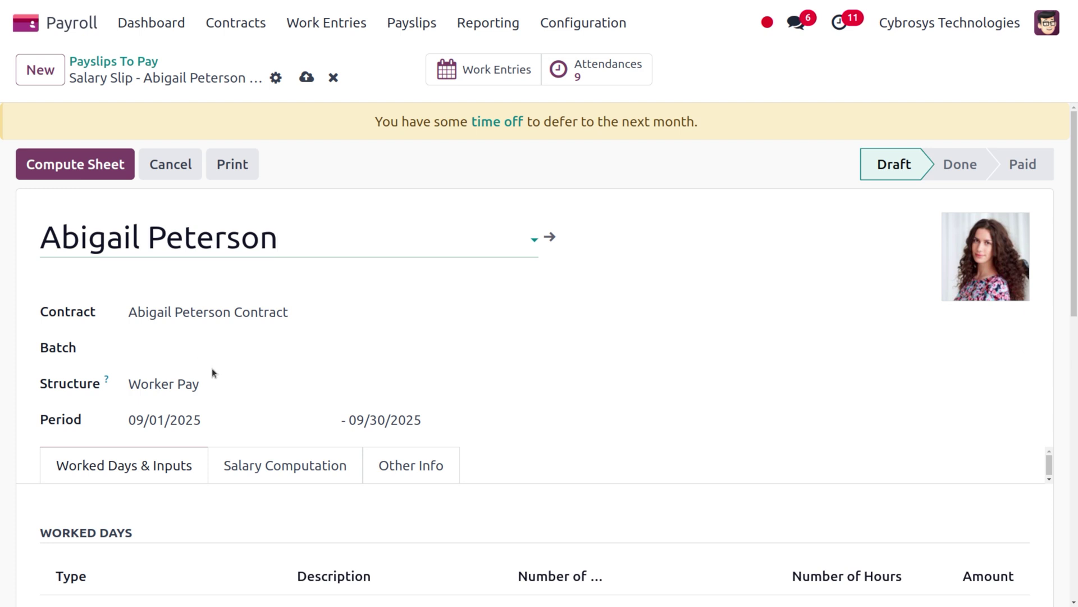
- Set the payslip period to run from 08/01/2025 to 08/31/2025
{"action": "left_click", "coordinate": [254, 422]}
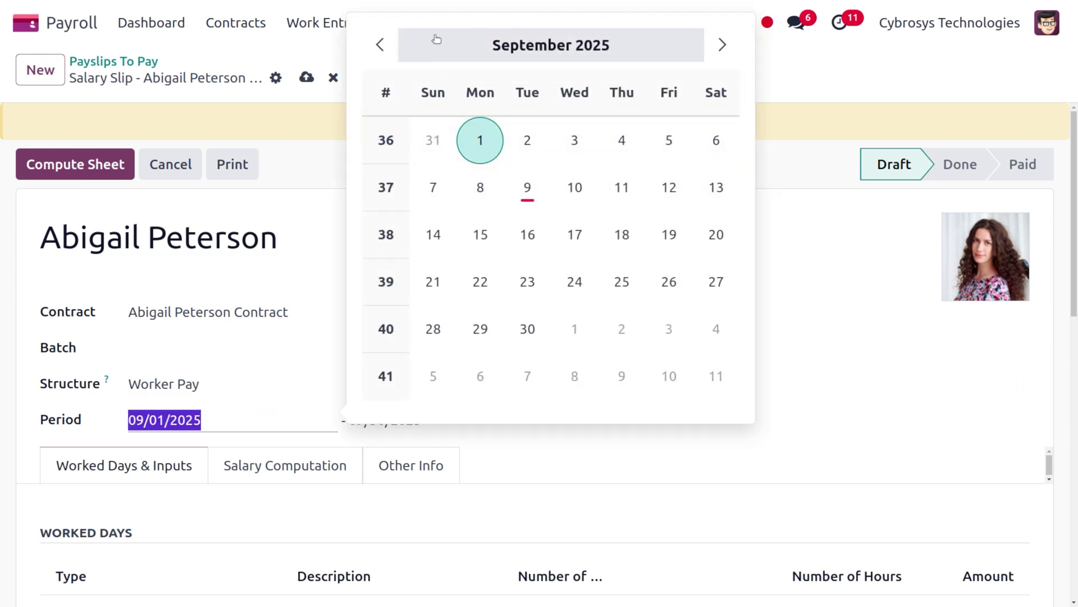
{"action": "left_click", "coordinate": [380, 45]}
{"action": "left_click", "coordinate": [670, 139]}
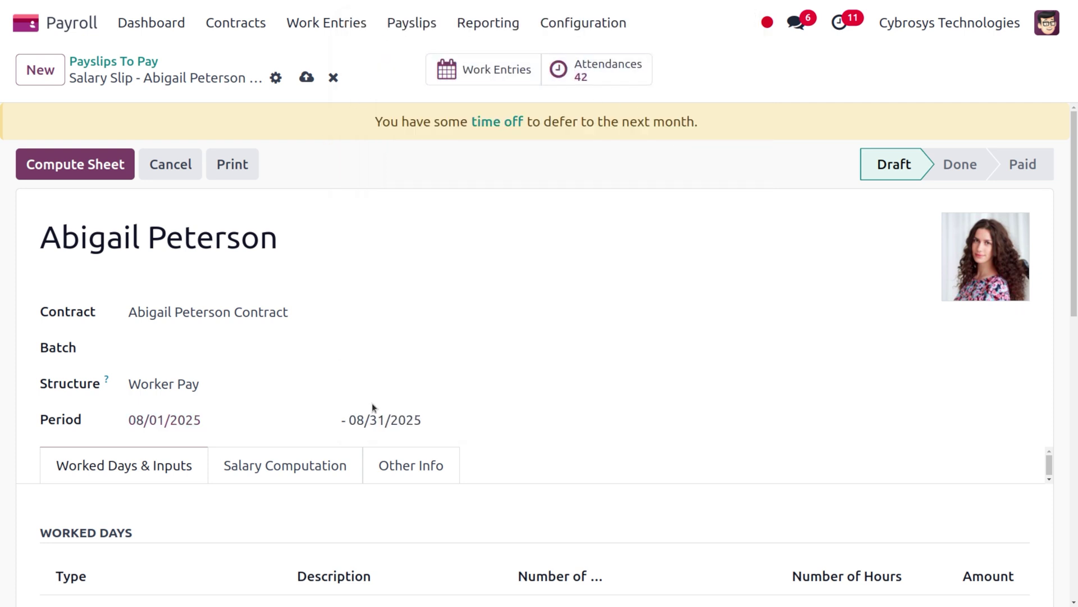
{"action": "left_click", "coordinate": [380, 418]}
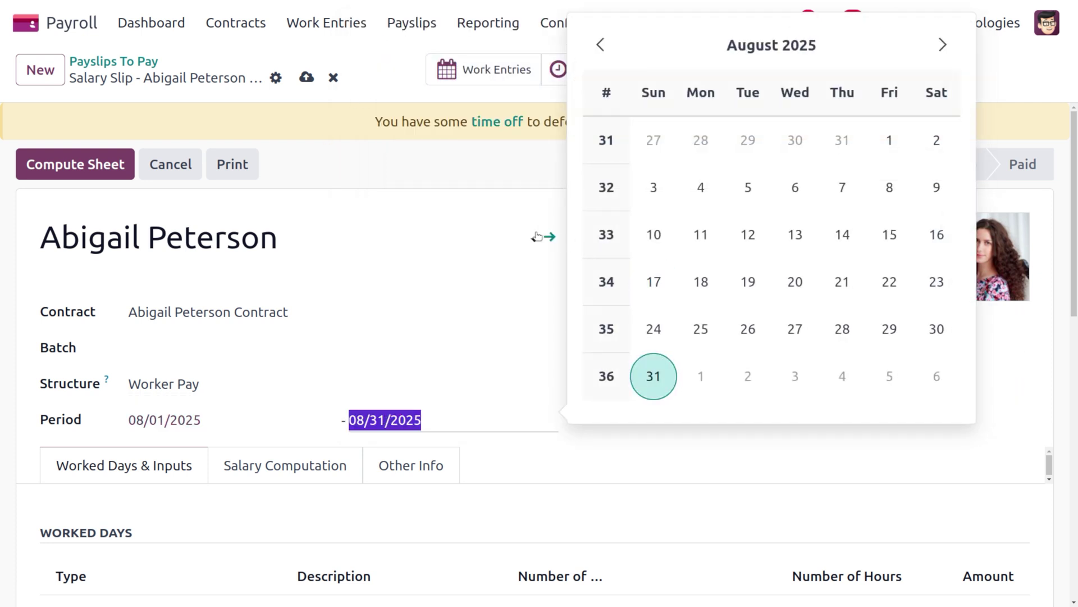
{"action": "left_click", "coordinate": [486, 188]}
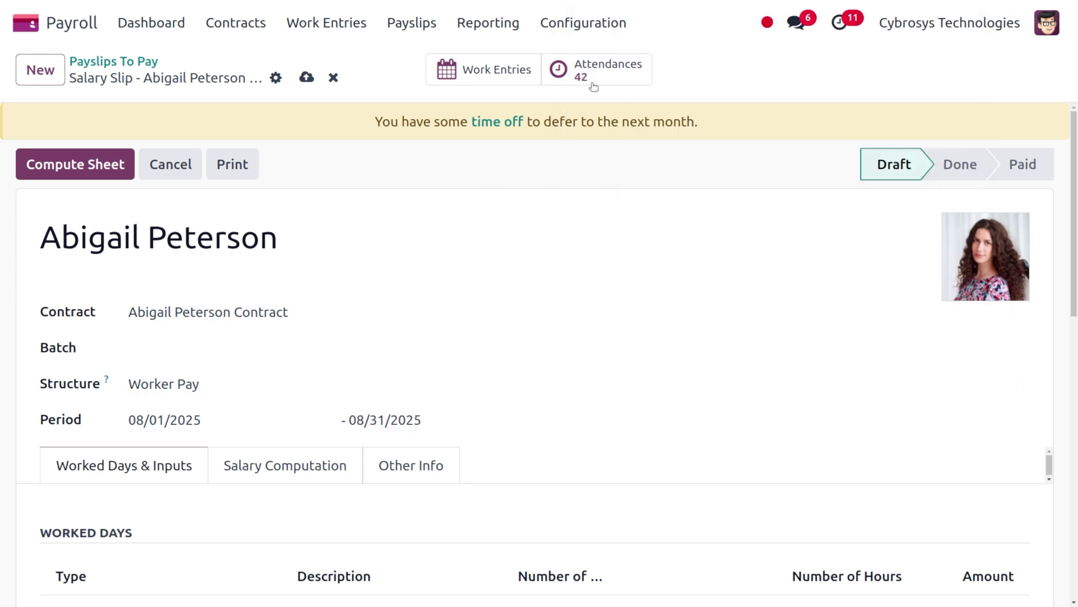
{"action": "left_click", "coordinate": [416, 419]}
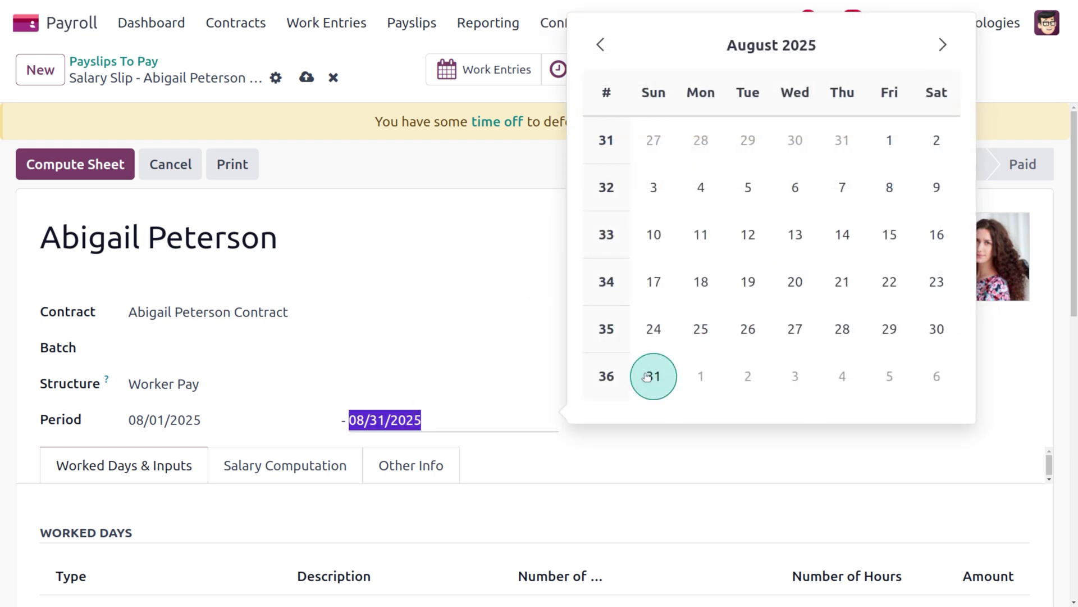
{"action": "left_click", "coordinate": [461, 161]}
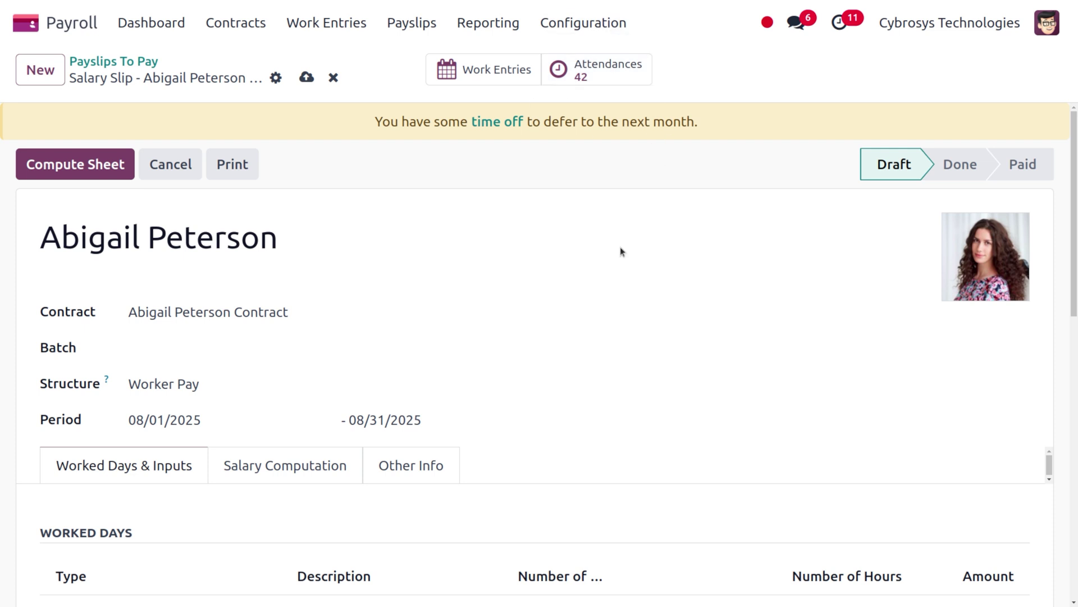
{"action": "left_click", "coordinate": [371, 469]}
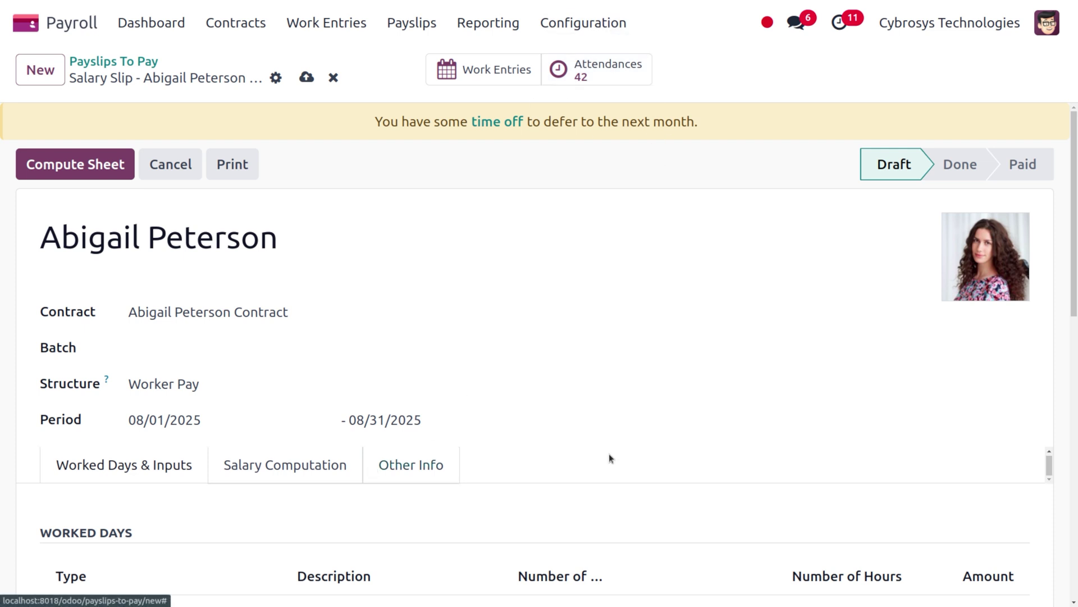
- Review the Worked Days Attendance line: 147:00 hours worth $6,500.00
{"action": "scroll", "coordinate": [623, 467], "scroll_direction": "down", "scroll_amount": 5}
{"action": "scroll", "coordinate": [623, 472], "scroll_direction": "up", "scroll_amount": 3}
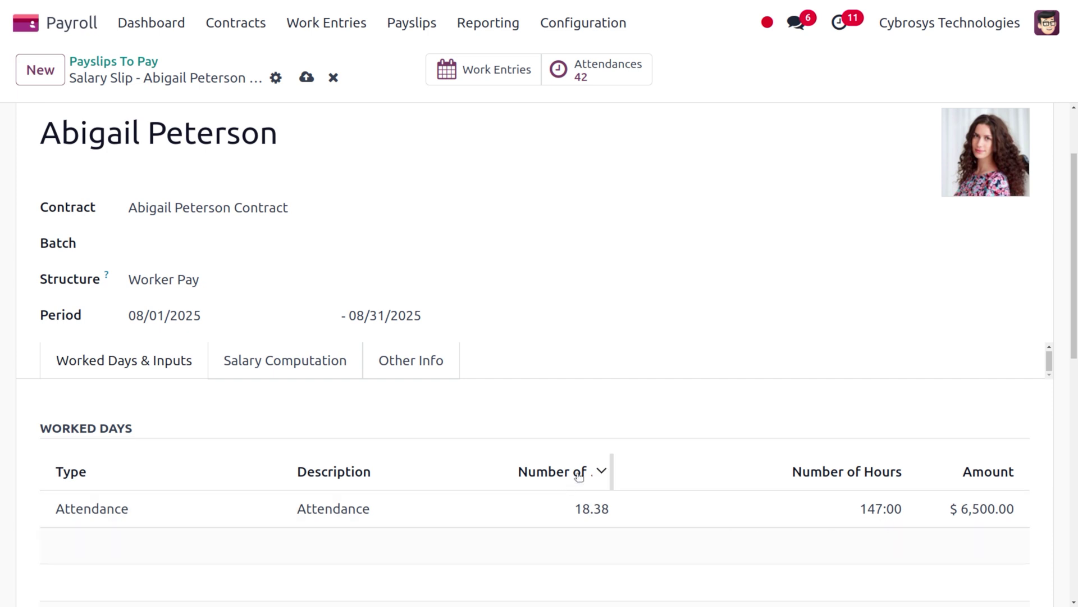
{"action": "left_click_drag", "start_coordinate": [611, 474], "coordinate": [665, 477]}
{"action": "right_click", "coordinate": [664, 477]}
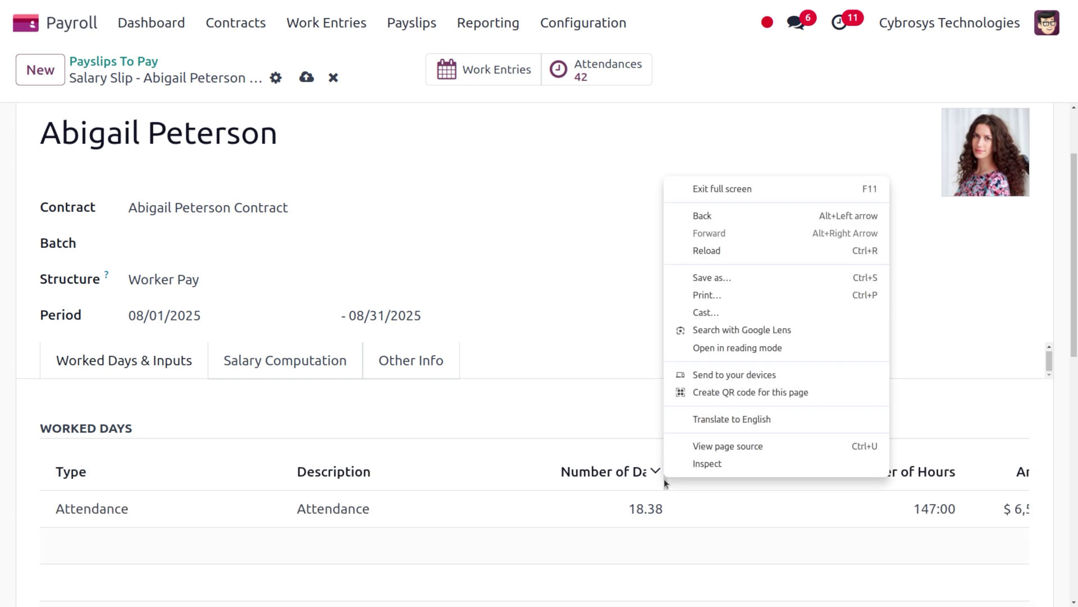
{"action": "left_click", "coordinate": [625, 430]}
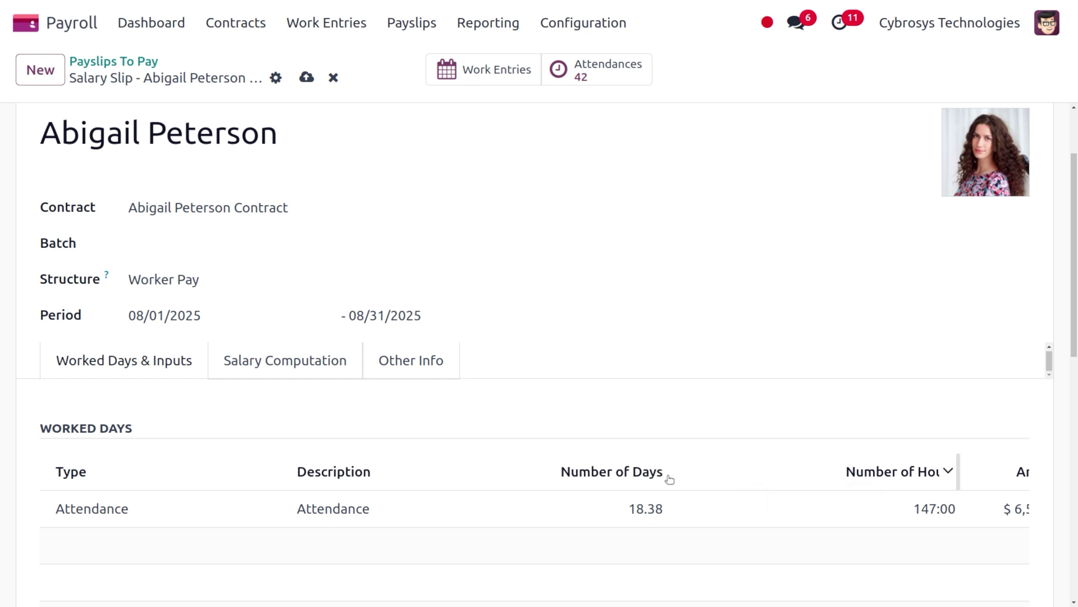
{"action": "left_click_drag", "start_coordinate": [667, 465], "coordinate": [614, 466]}
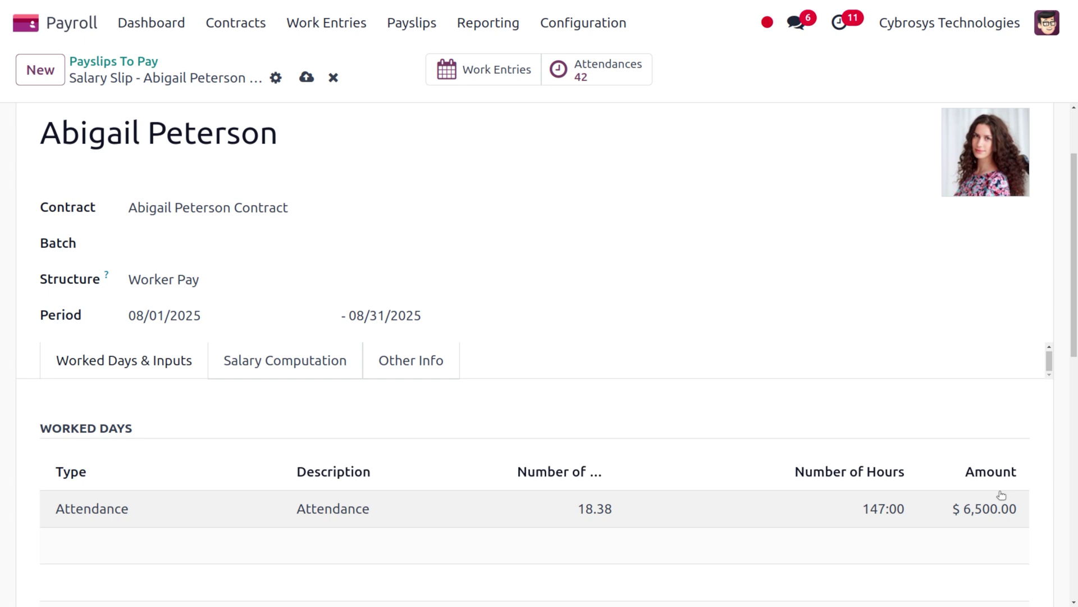
- Save the draft payslip as SLIP/002 in Waiting status
{"action": "scroll", "coordinate": [834, 520], "scroll_direction": "down", "scroll_amount": 7}
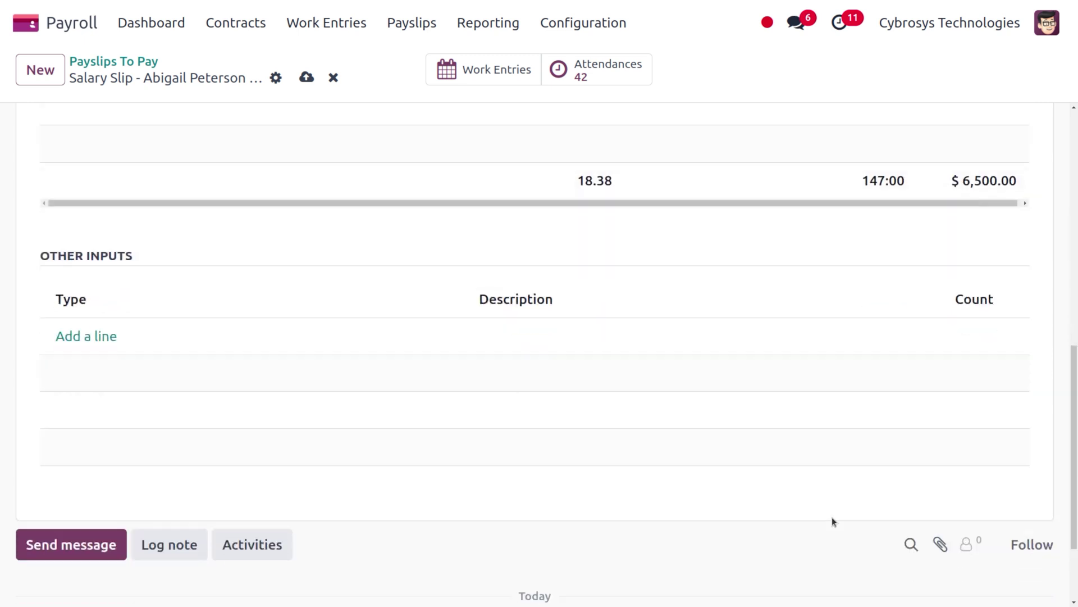
{"action": "scroll", "coordinate": [832, 521], "scroll_direction": "up", "scroll_amount": 9}
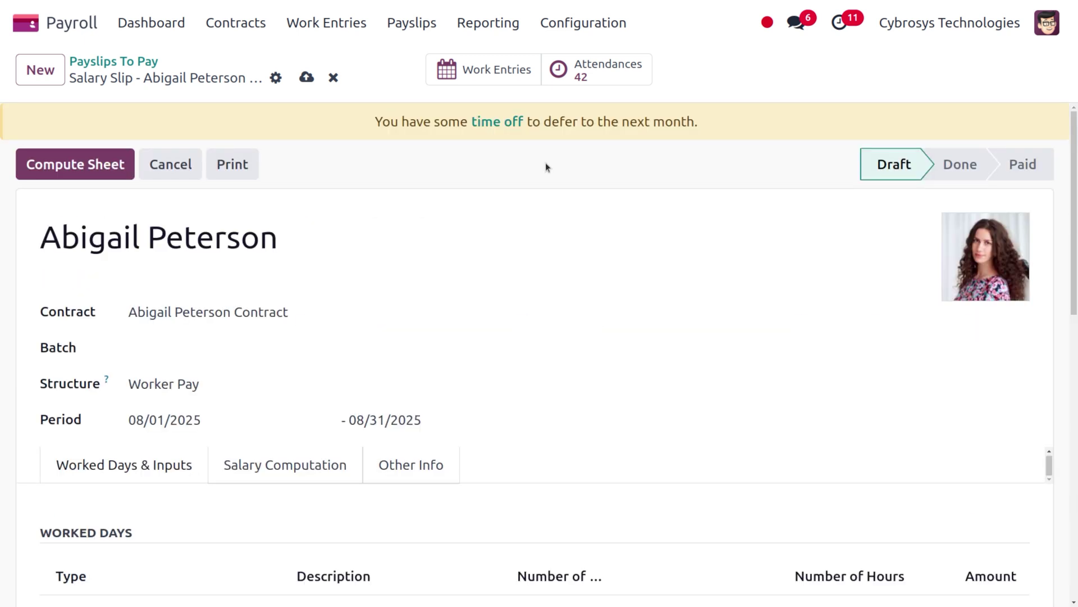
{"action": "left_click", "coordinate": [307, 77]}
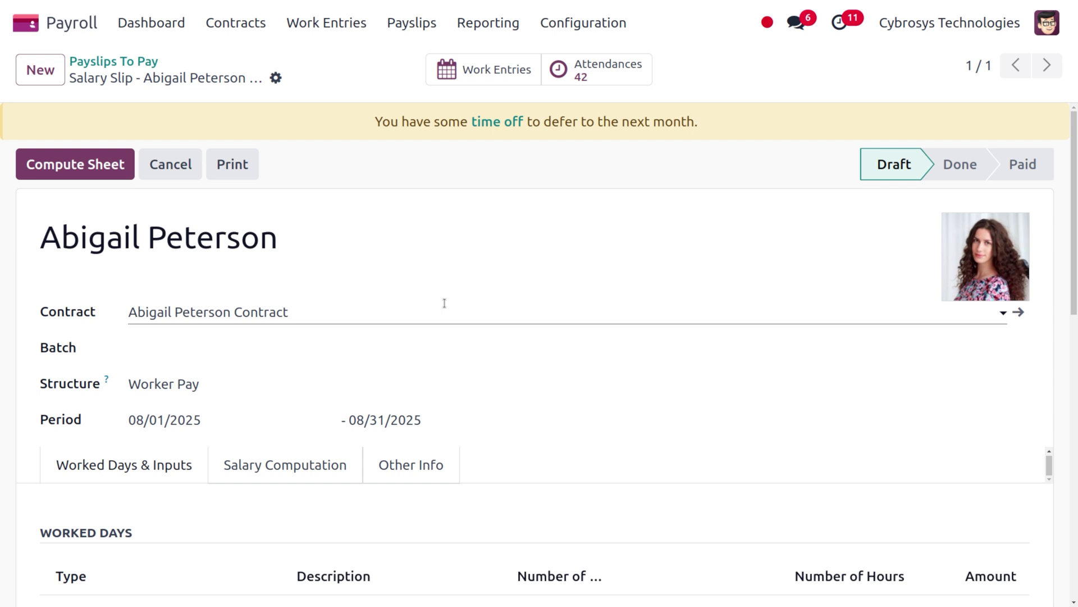
{"action": "scroll", "coordinate": [445, 303], "scroll_direction": "down", "scroll_amount": 1}
{"action": "scroll", "coordinate": [444, 303], "scroll_direction": "up", "scroll_amount": 1}
- Compute the SLIP/002 sheet from worked hours and confirm it to Done
{"action": "left_click", "coordinate": [103, 164]}
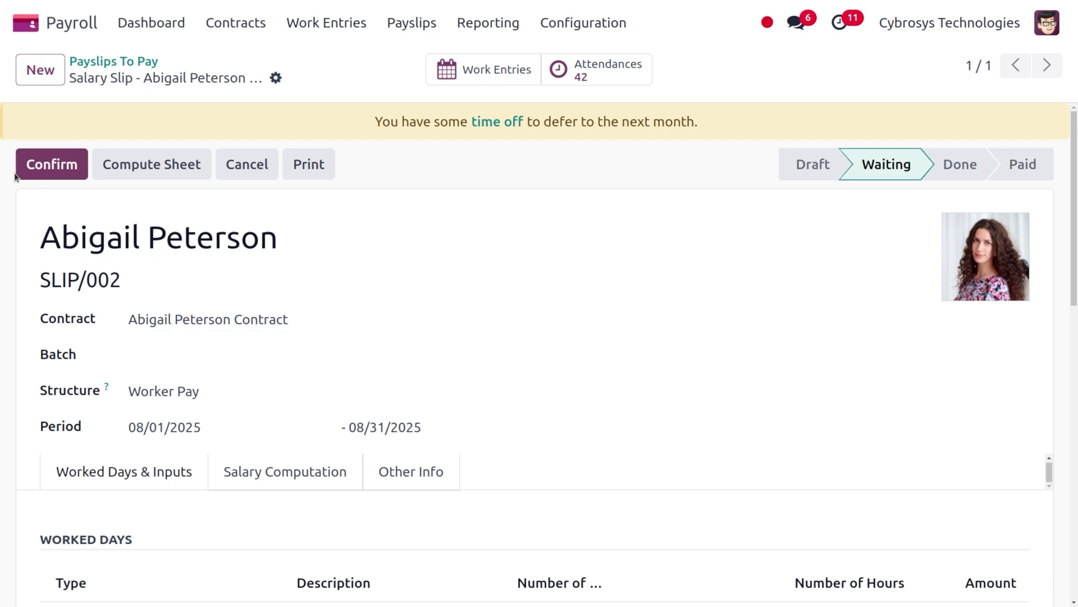
{"action": "left_click", "coordinate": [43, 174]}
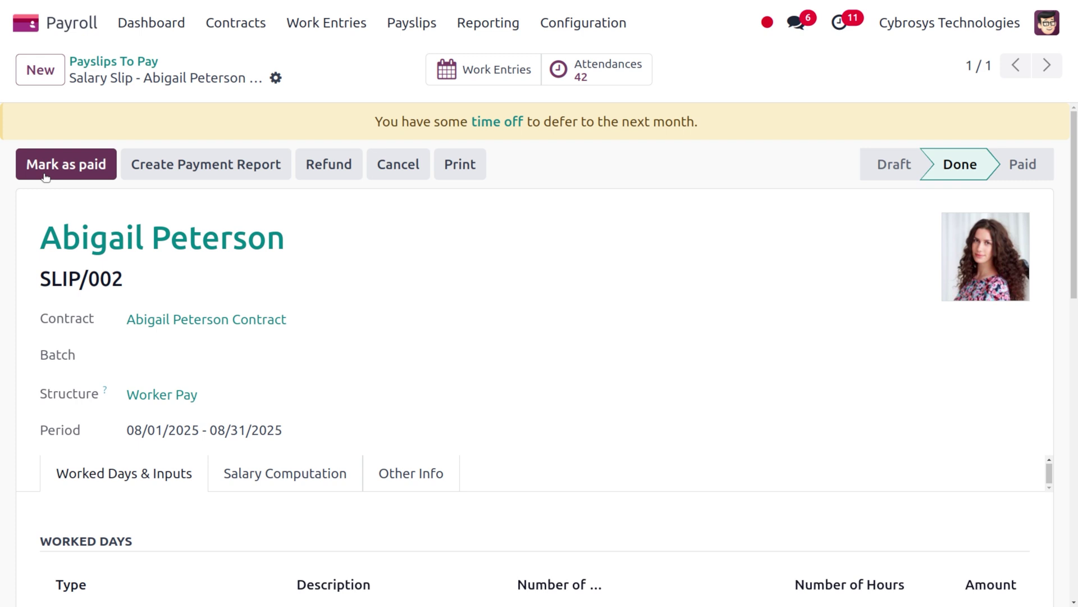
- Mark SLIP/002 as Paid and check the chatter for the August 2025 payslip email
{"action": "left_click", "coordinate": [45, 176]}
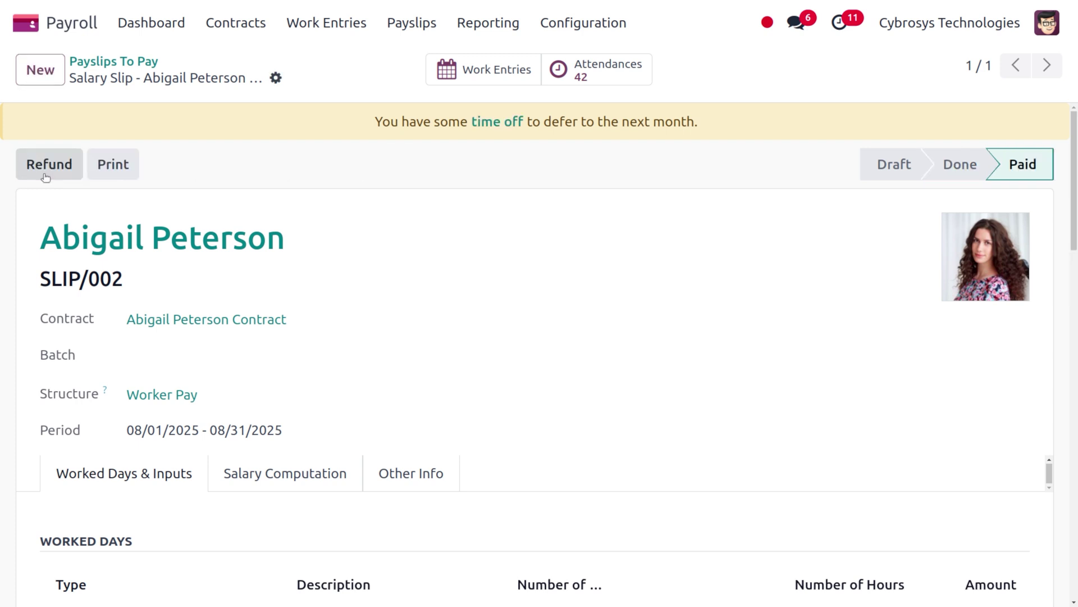
{"action": "scroll", "coordinate": [320, 392], "scroll_direction": "down", "scroll_amount": 10}
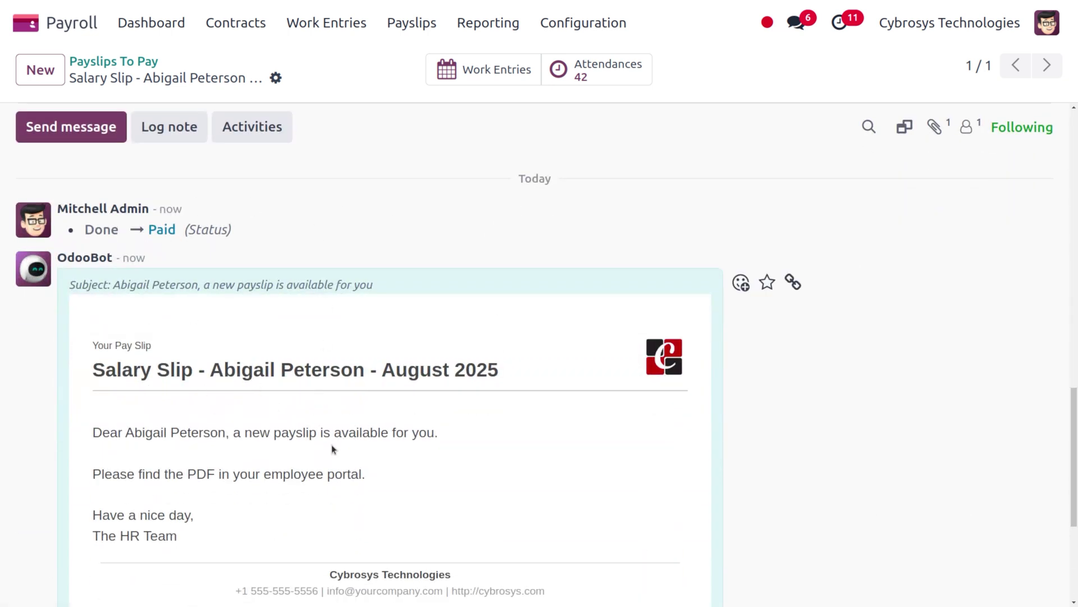
{"action": "scroll", "coordinate": [331, 443], "scroll_direction": "down", "scroll_amount": 3}
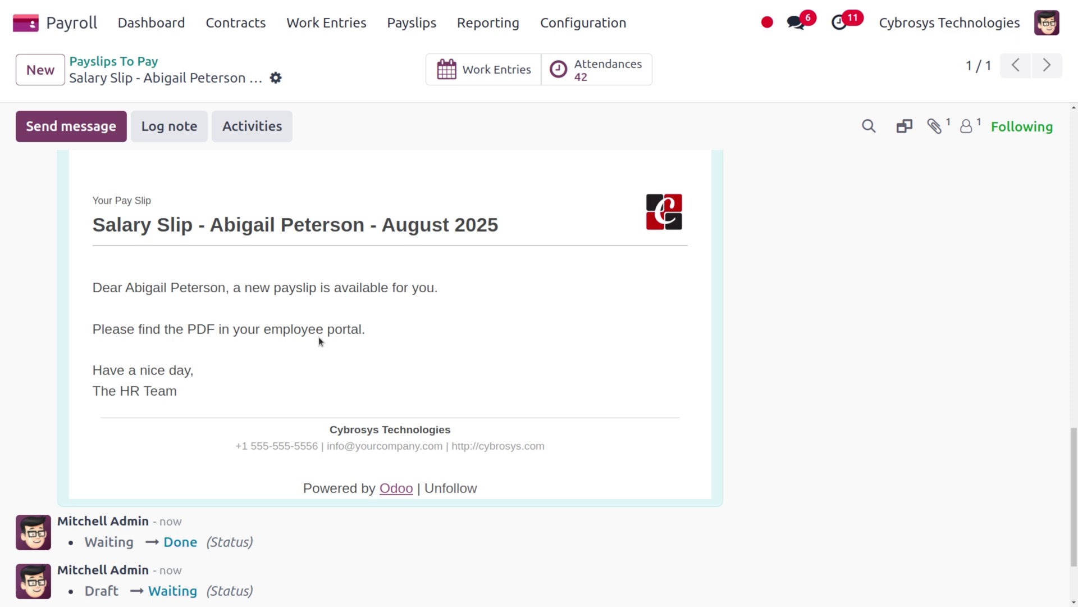
{"action": "scroll", "coordinate": [318, 336], "scroll_direction": "up", "scroll_amount": 15}
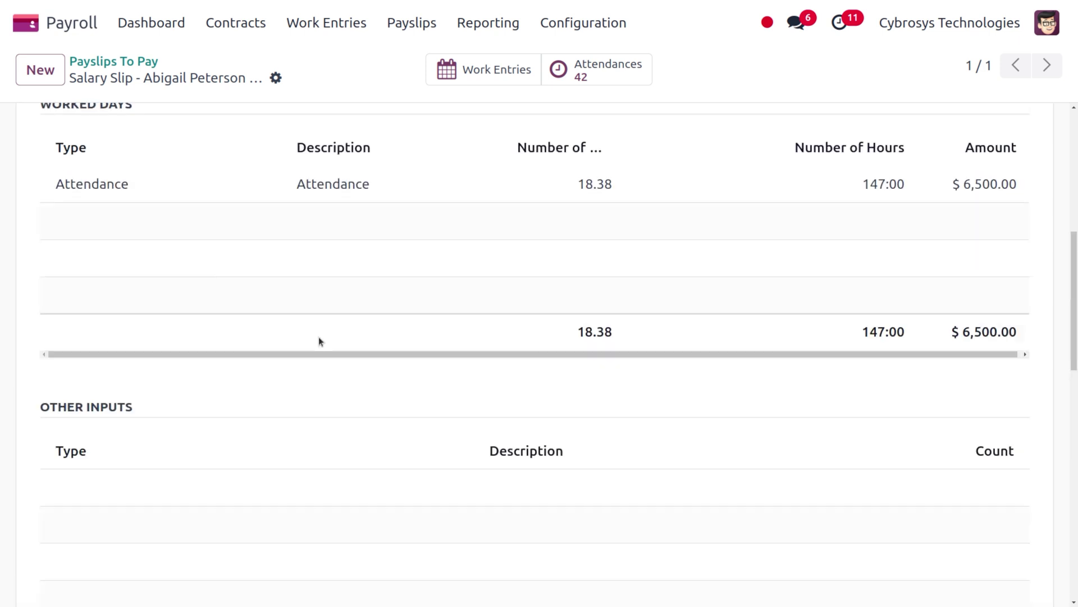